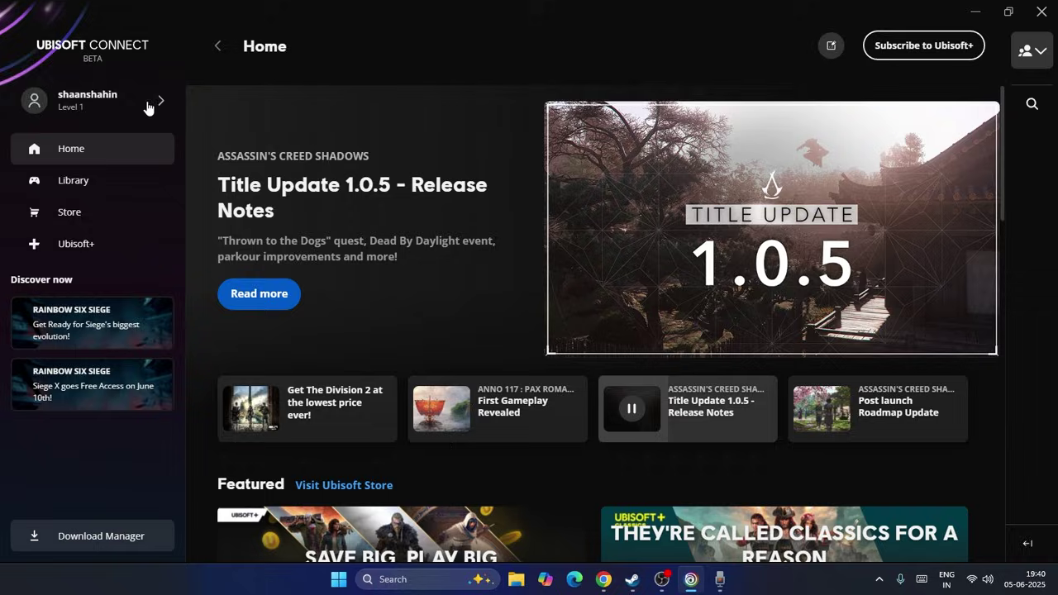
# Untick 'Enable cloud save synchronization for supported games' in Settings and return to Home
pyautogui.click(162, 104)
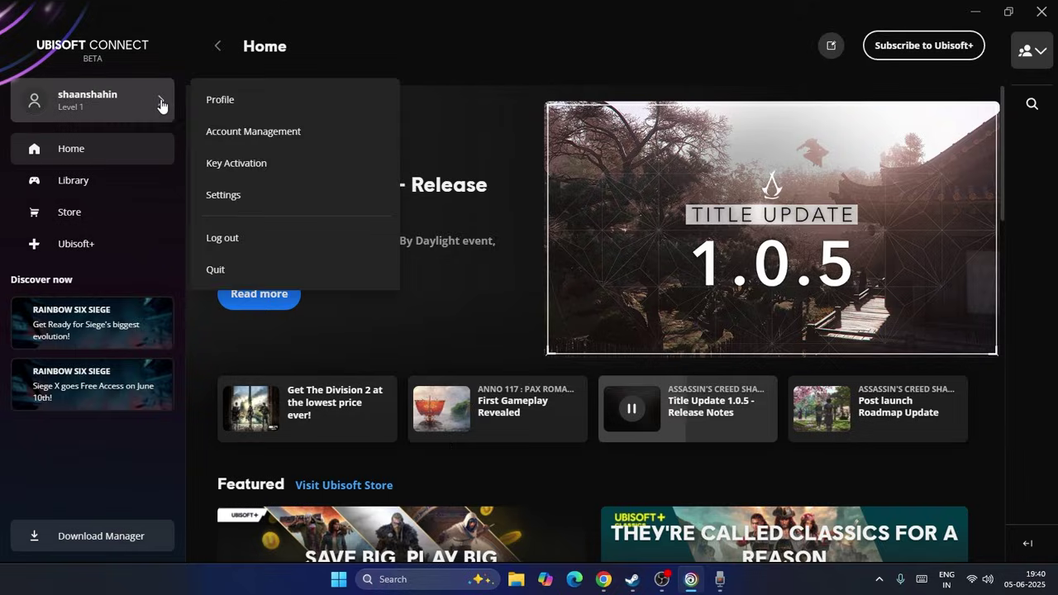
pyautogui.click(230, 198)
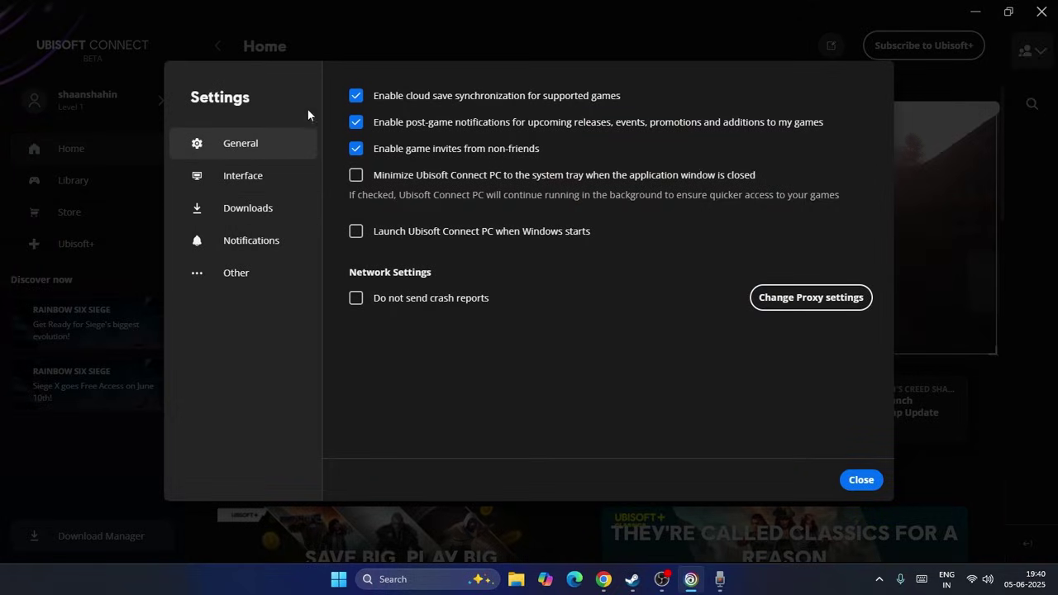
pyautogui.click(356, 96)
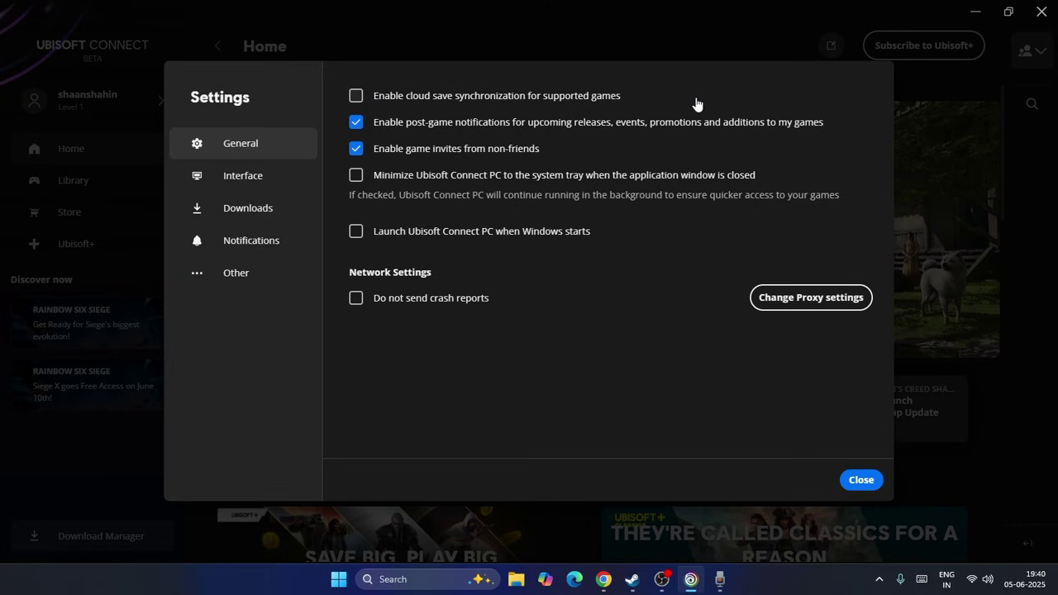
pyautogui.click(861, 480)
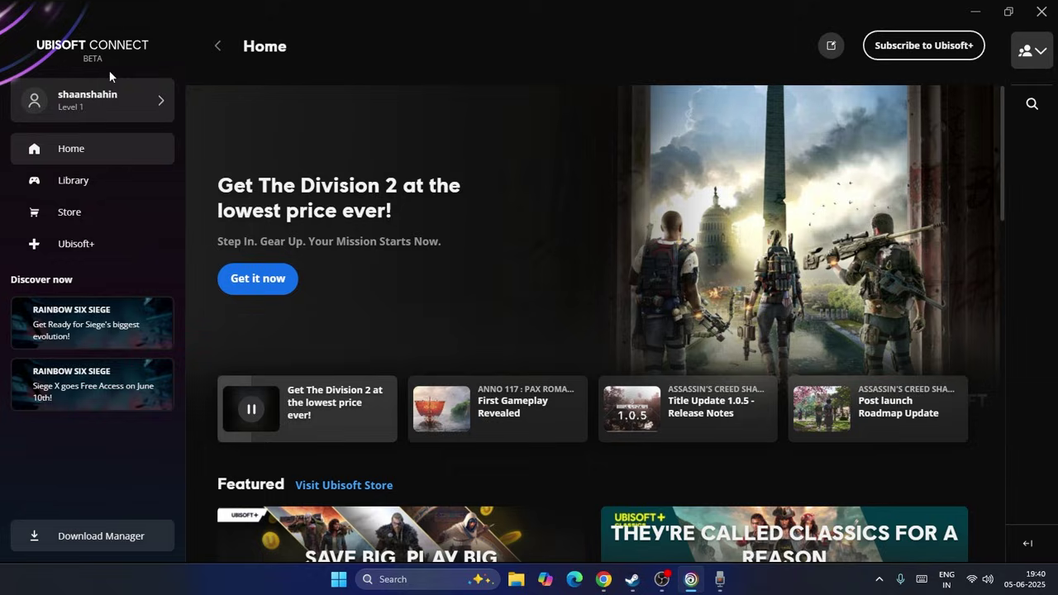
# Re-tick cloud save synchronization in Settings, close Settings, and minimize Ubisoft Connect to the taskbar
pyautogui.click(162, 104)
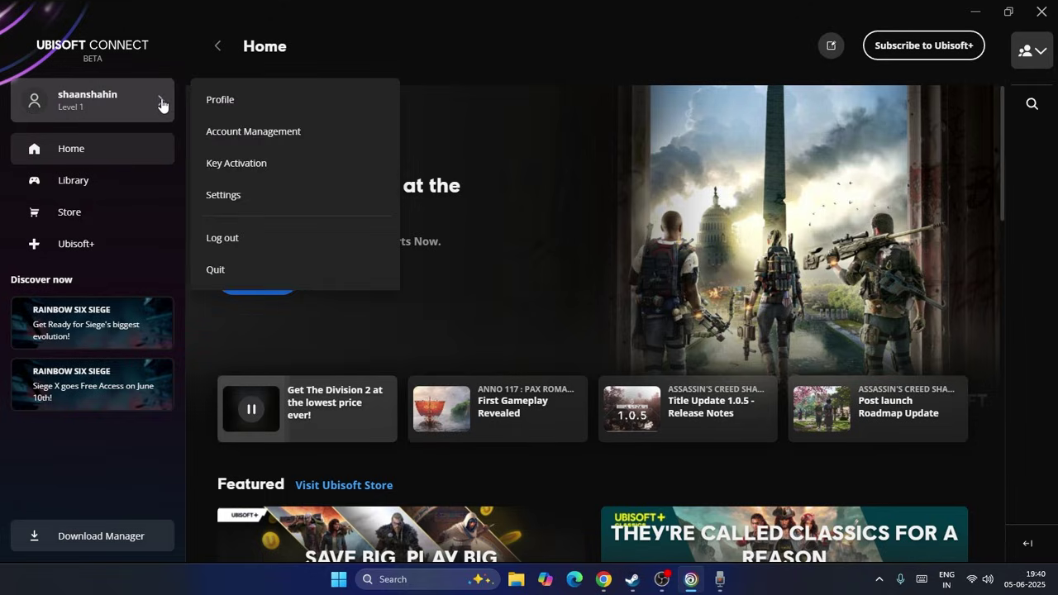
pyautogui.click(212, 193)
pyautogui.click(355, 95)
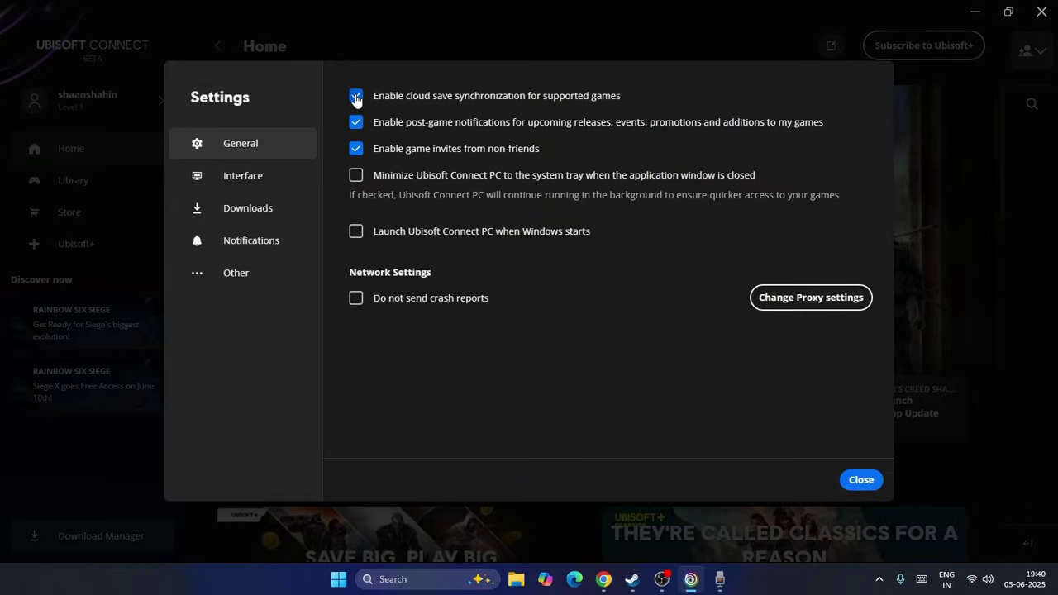
pyautogui.click(855, 472)
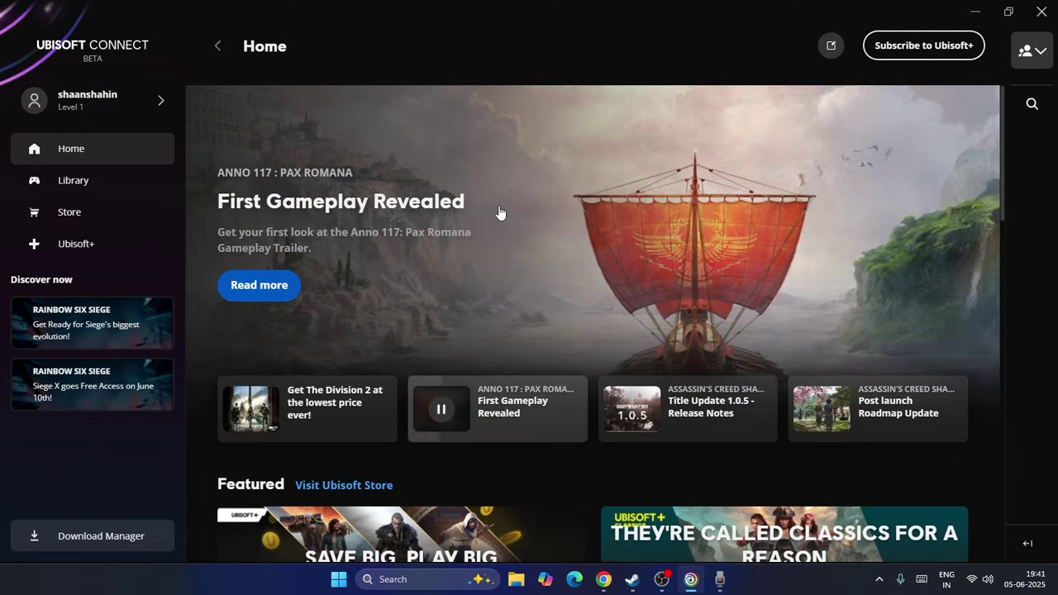
pyautogui.click(975, 11)
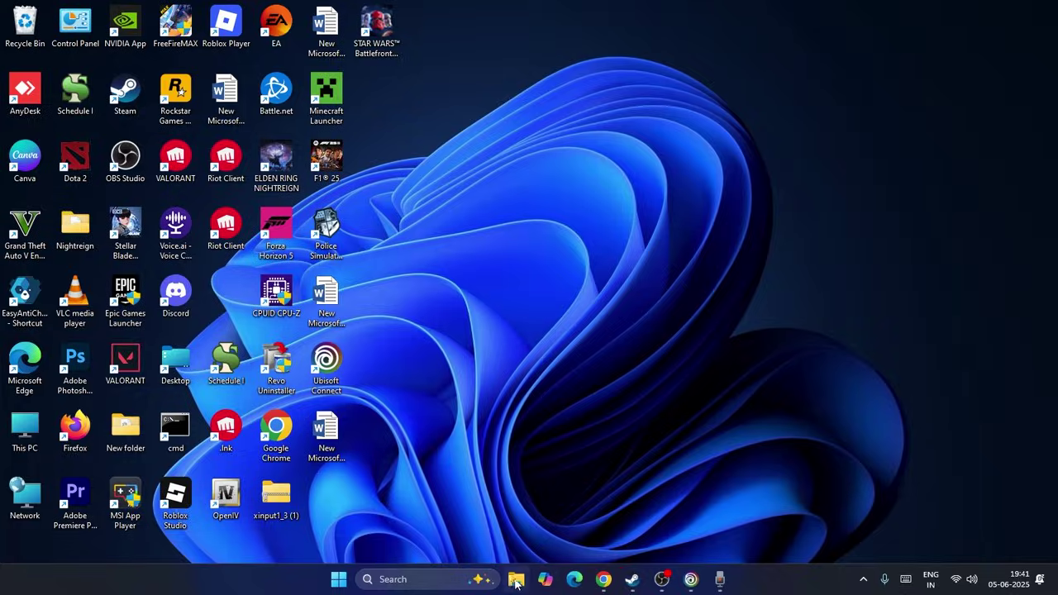
# Open File Explorer and browse This PC › Local Disk (C:) › Program Files (x86)
pyautogui.press('super+e')
pyautogui.click(33, 437)
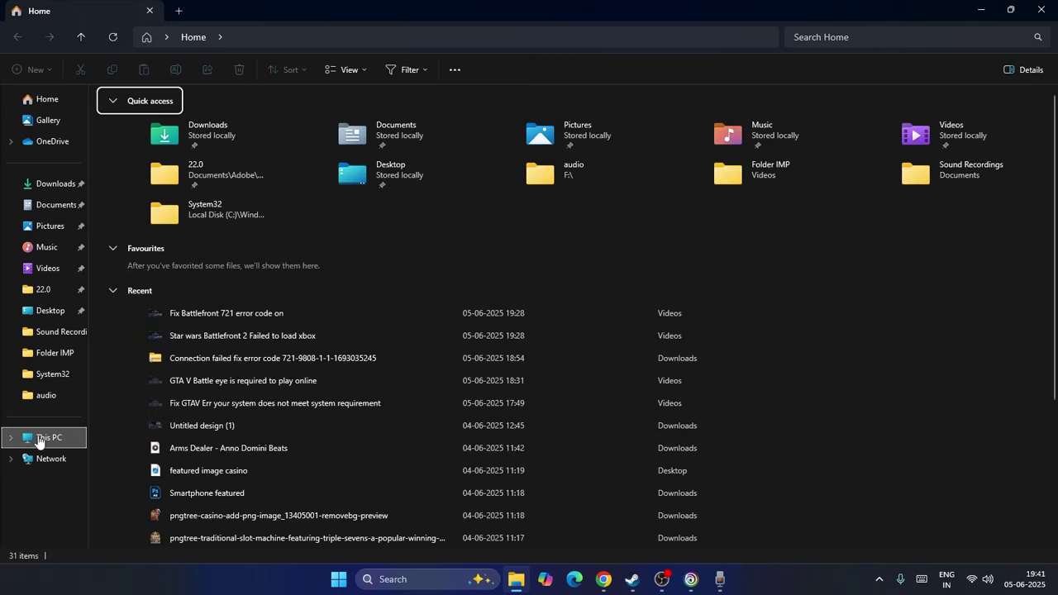
pyautogui.doubleClick(207, 133)
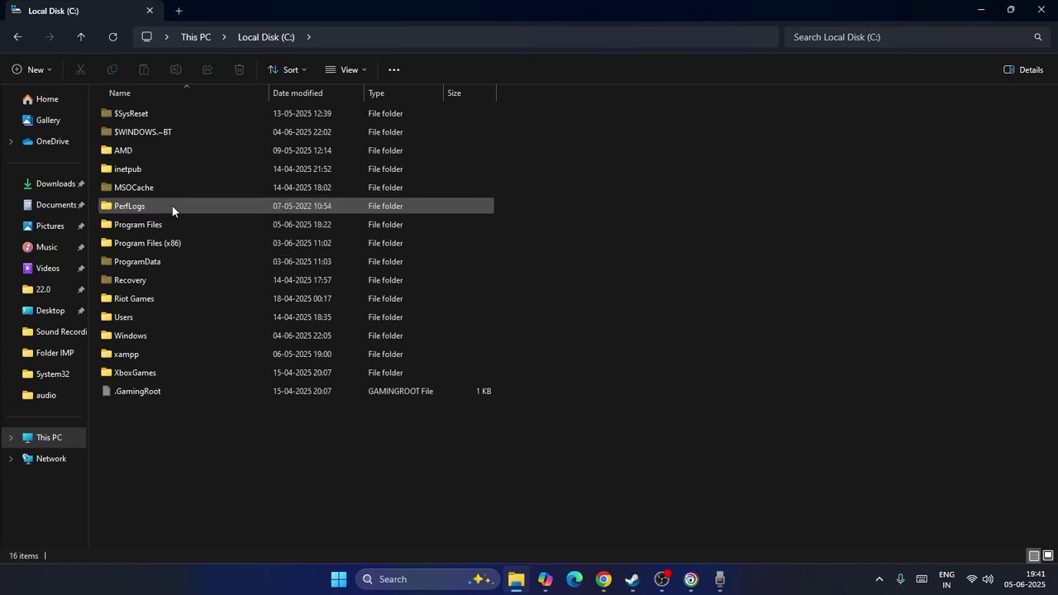
pyautogui.doubleClick(152, 248)
pyautogui.scroll(-3, 156, 273)
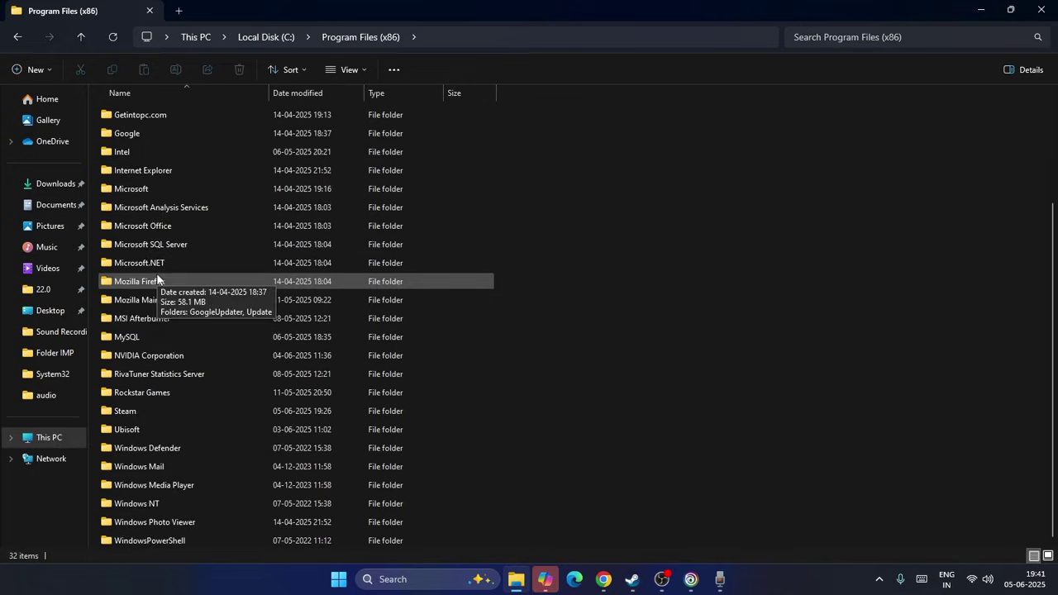
# Look inside Ubisoft › Ubisoft Game Launcher, then go back up to Program Files (x86)
pyautogui.doubleClick(136, 426)
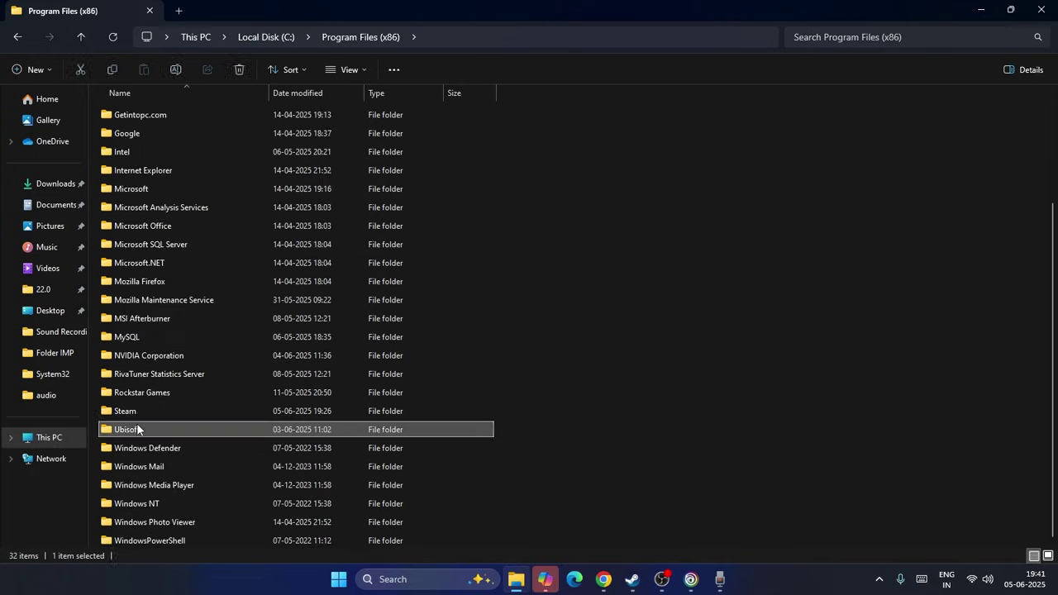
pyautogui.doubleClick(130, 115)
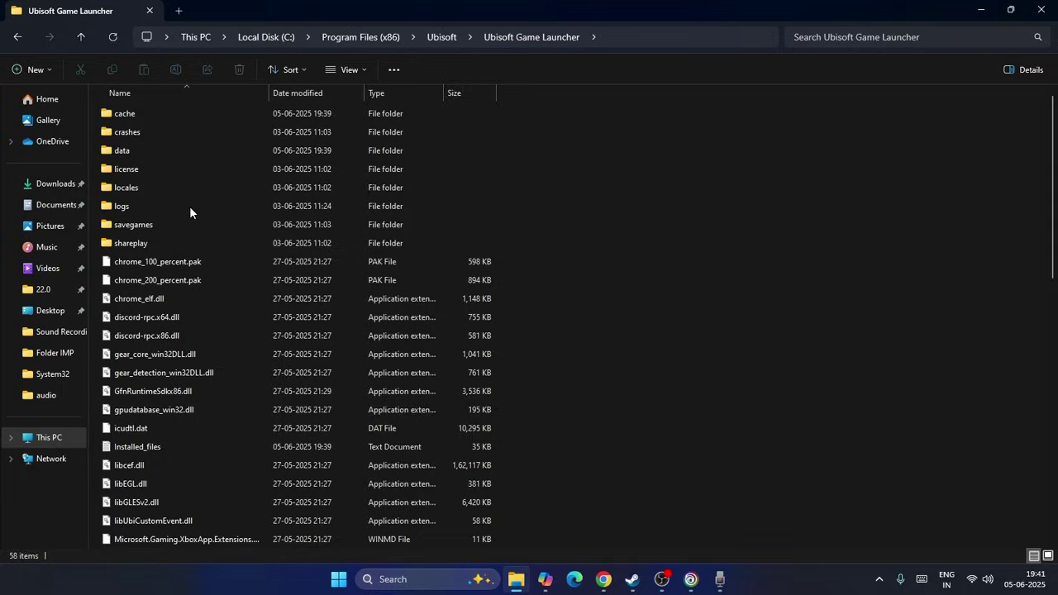
pyautogui.click(80, 37)
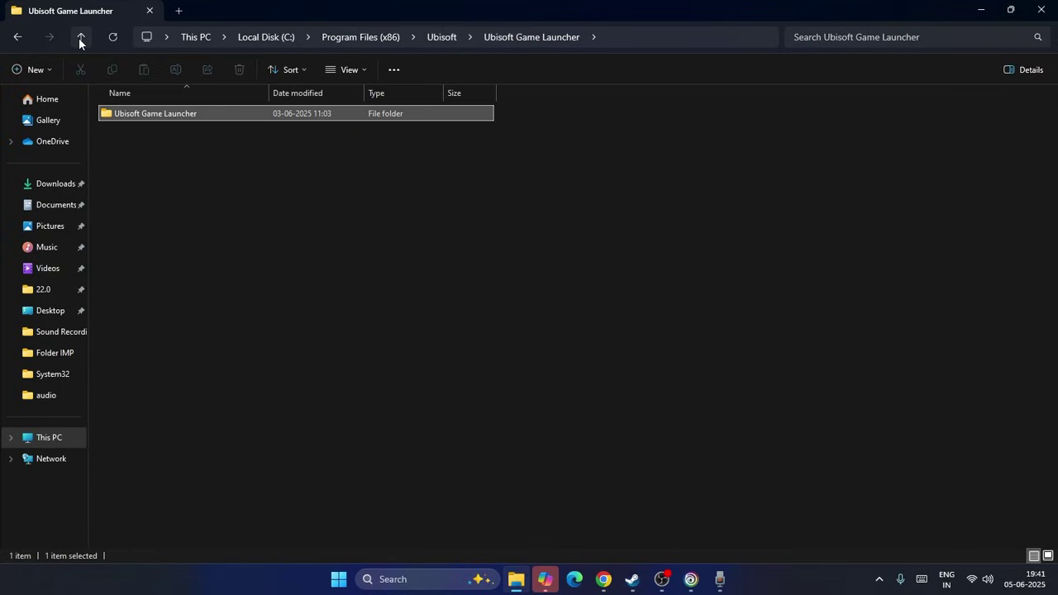
pyautogui.click(80, 37)
pyautogui.scroll(-2, 242, 329)
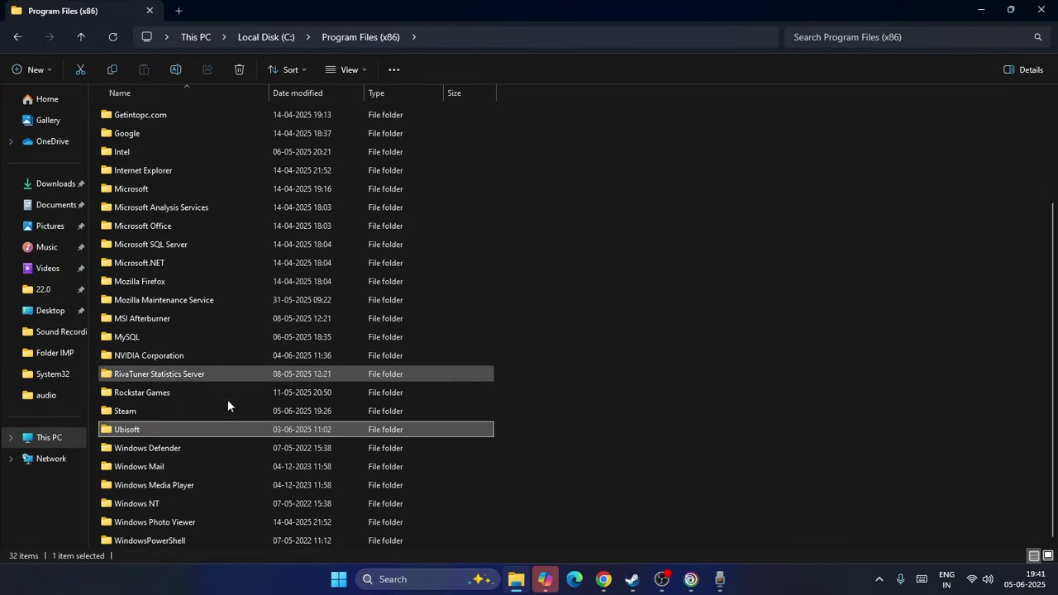
# View the Security tab of the Ubisoft folder's Properties
pyautogui.rightClick(147, 432)
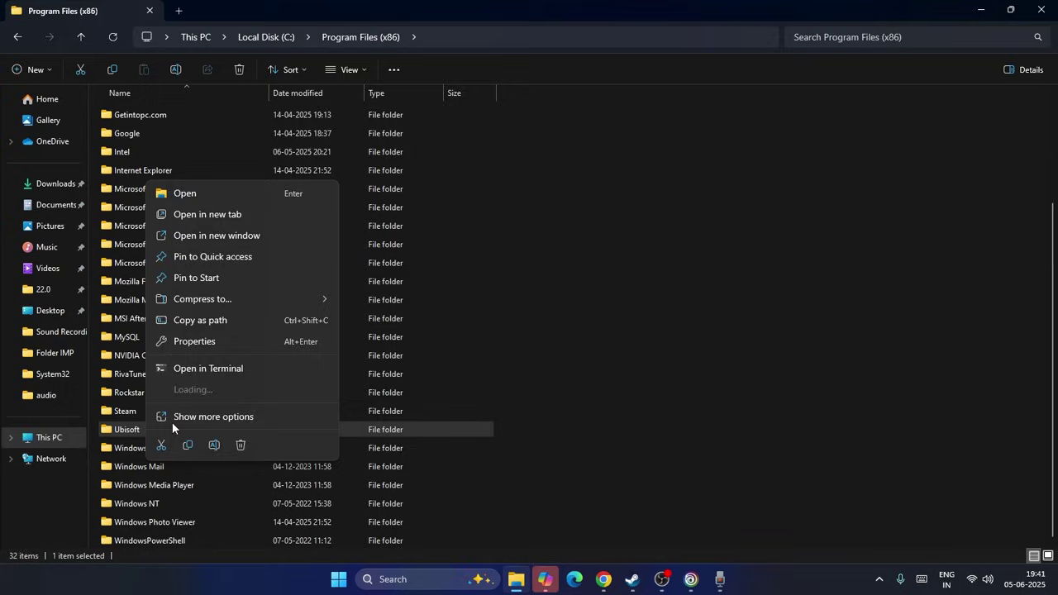
pyautogui.click(198, 416)
pyautogui.click(199, 419)
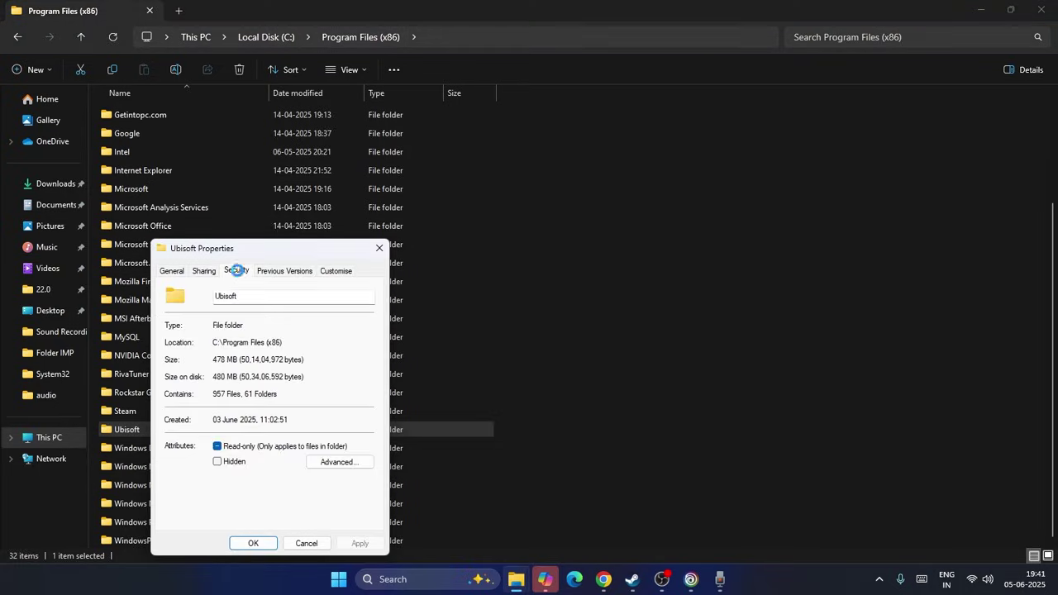
pyautogui.click(236, 270)
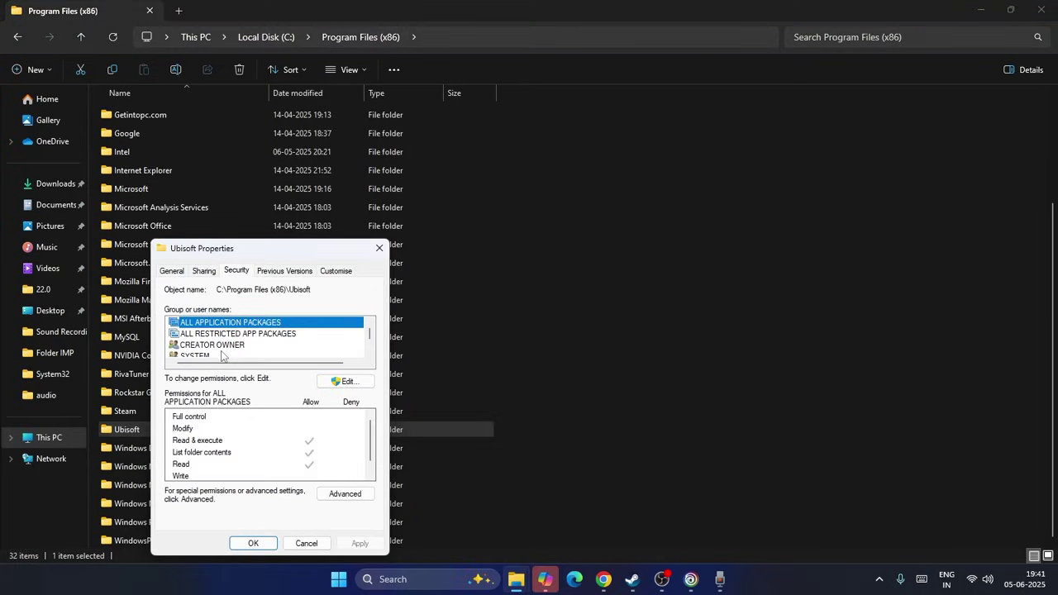
pyautogui.scroll(-2, 223, 347)
pyautogui.scroll(1, 224, 348)
pyautogui.scroll(-1, 222, 347)
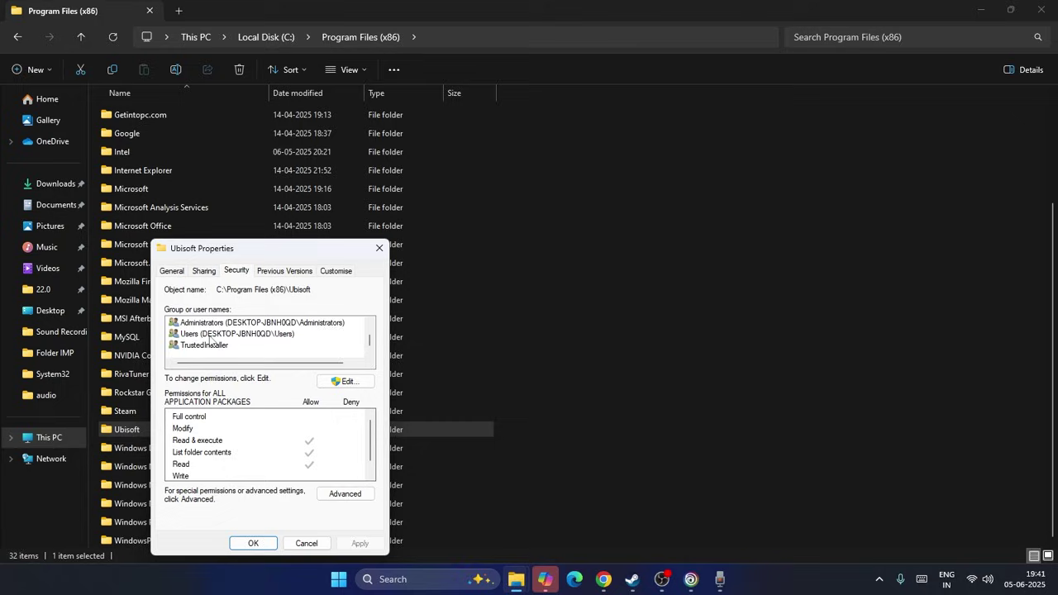
# Grant the Users group Full control of the Ubisoft folder and close the dialogs
pyautogui.click(211, 334)
pyautogui.click(345, 383)
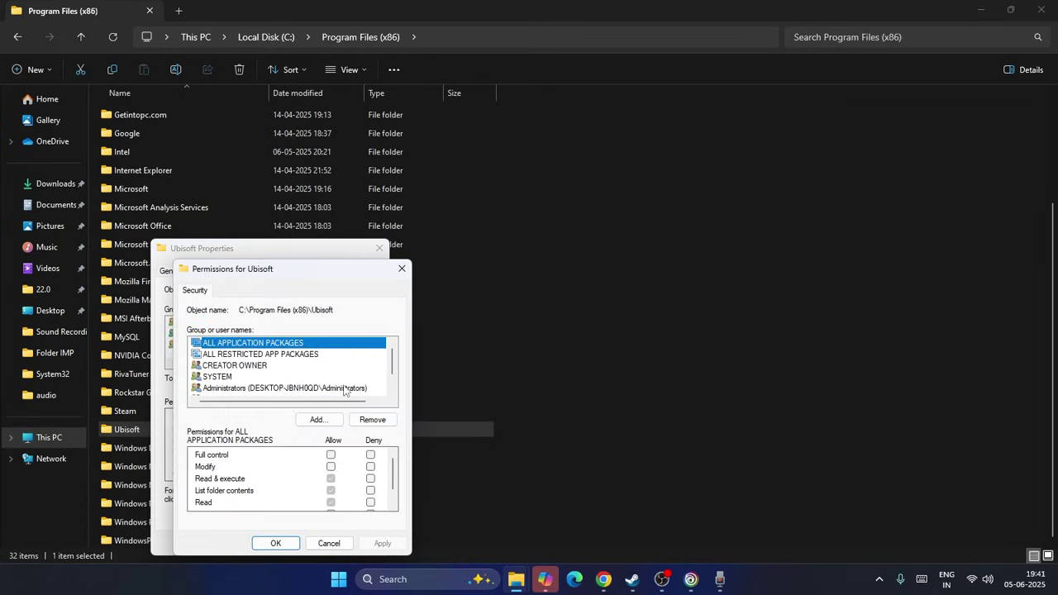
pyautogui.scroll(-1, 231, 374)
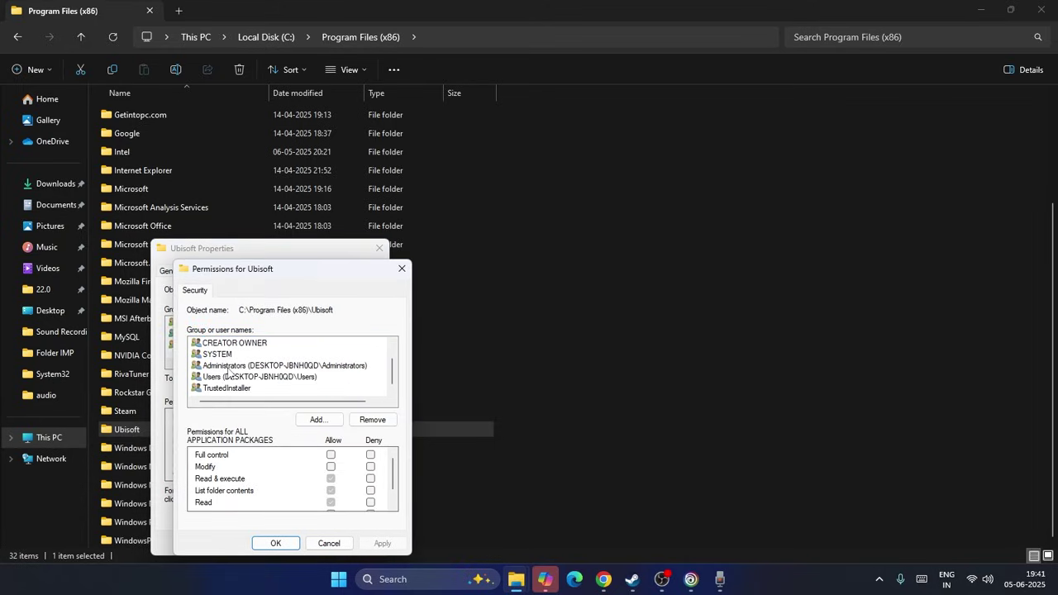
pyautogui.click(244, 377)
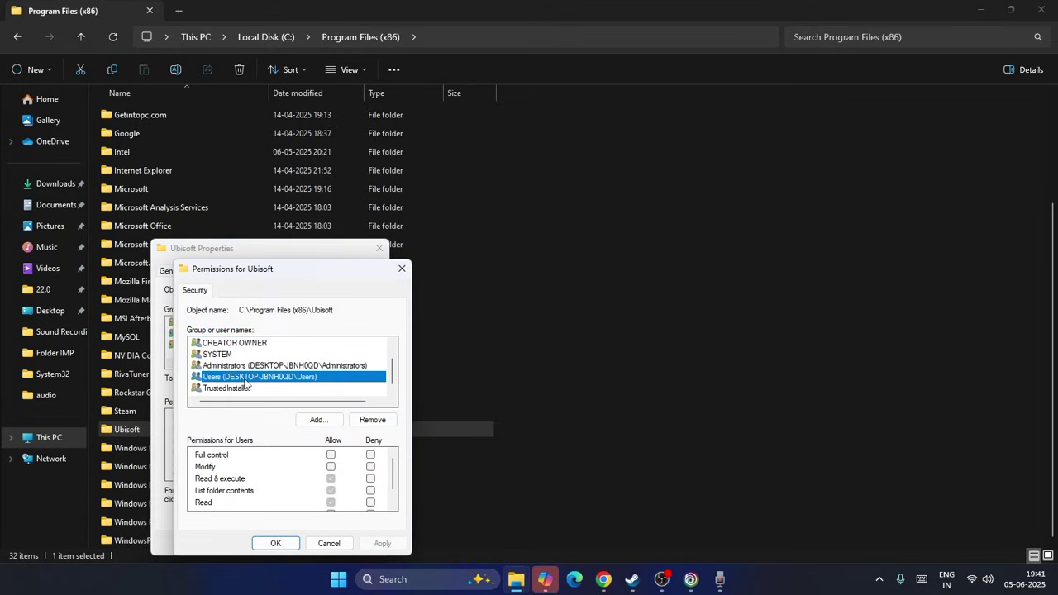
pyautogui.click(330, 455)
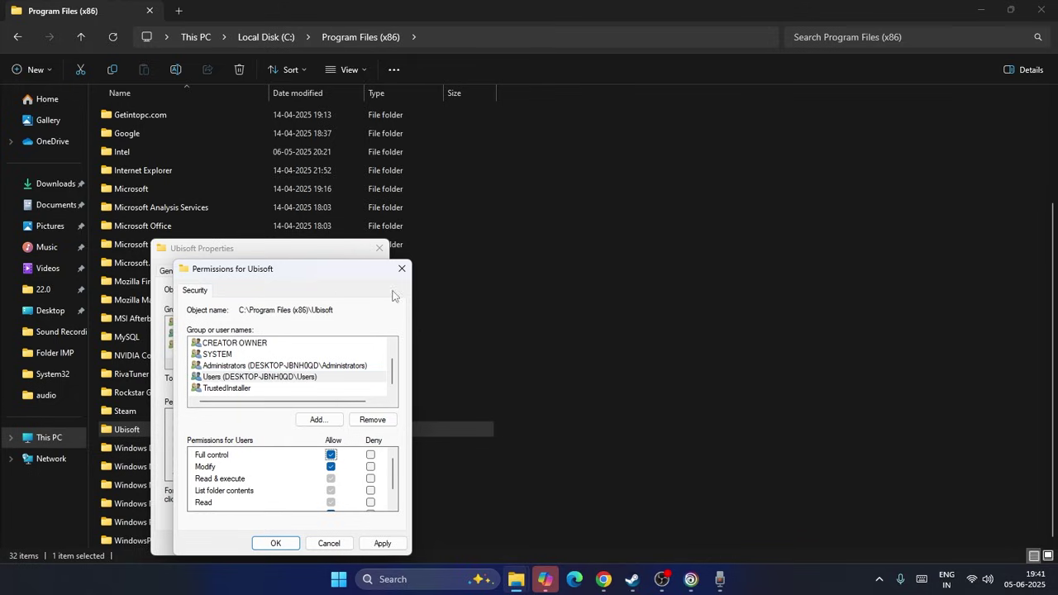
pyautogui.click(402, 269)
pyautogui.click(377, 249)
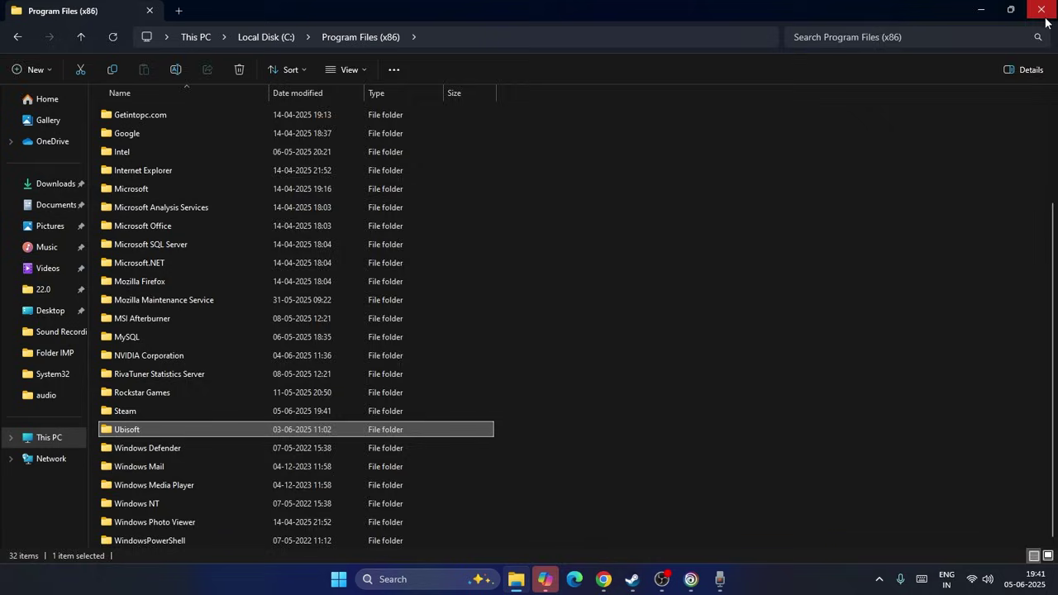
# Close File Explorer and Copilot, and bring Ubisoft Connect back to the front
pyautogui.click(1041, 10)
pyautogui.click(871, 91)
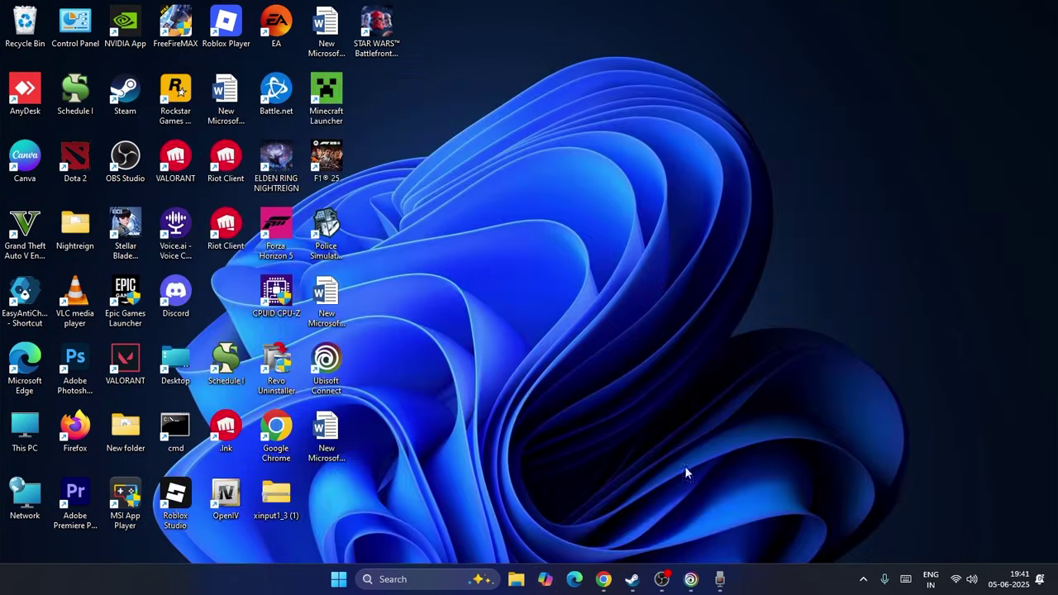
pyautogui.click(688, 582)
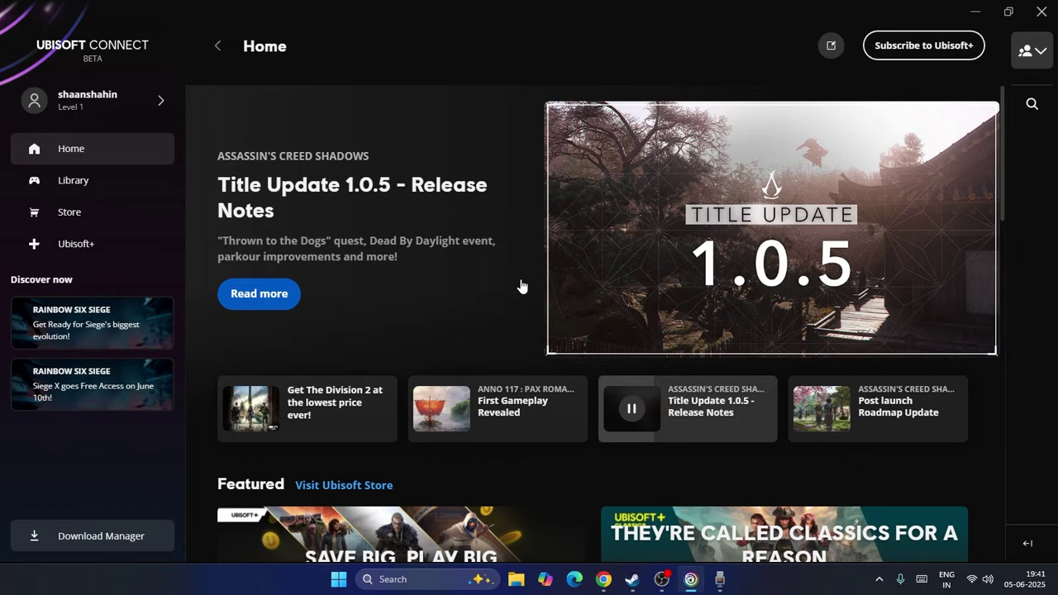
# Minimize Ubisoft Connect and run %localappdata% from the Run dialog to open AppData › Local
pyautogui.click(975, 12)
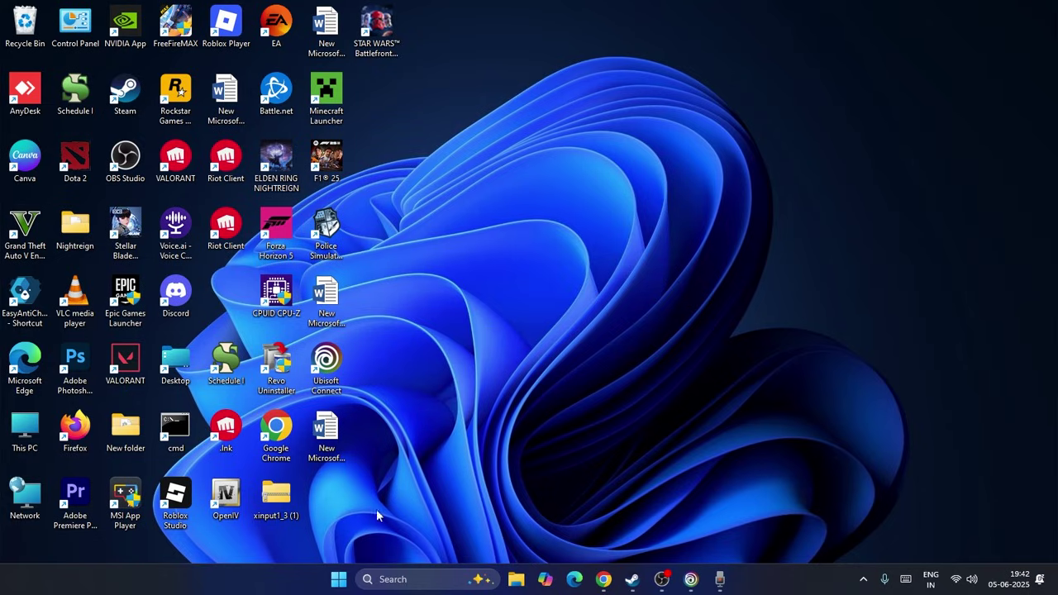
pyautogui.click(380, 577)
pyautogui.write('run')
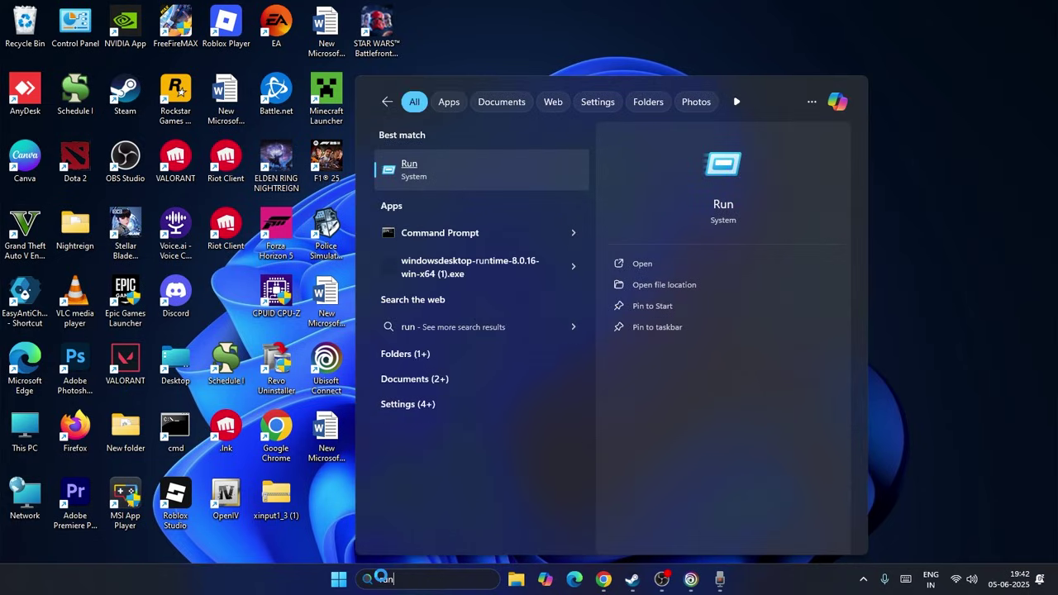
pyautogui.press('Return')
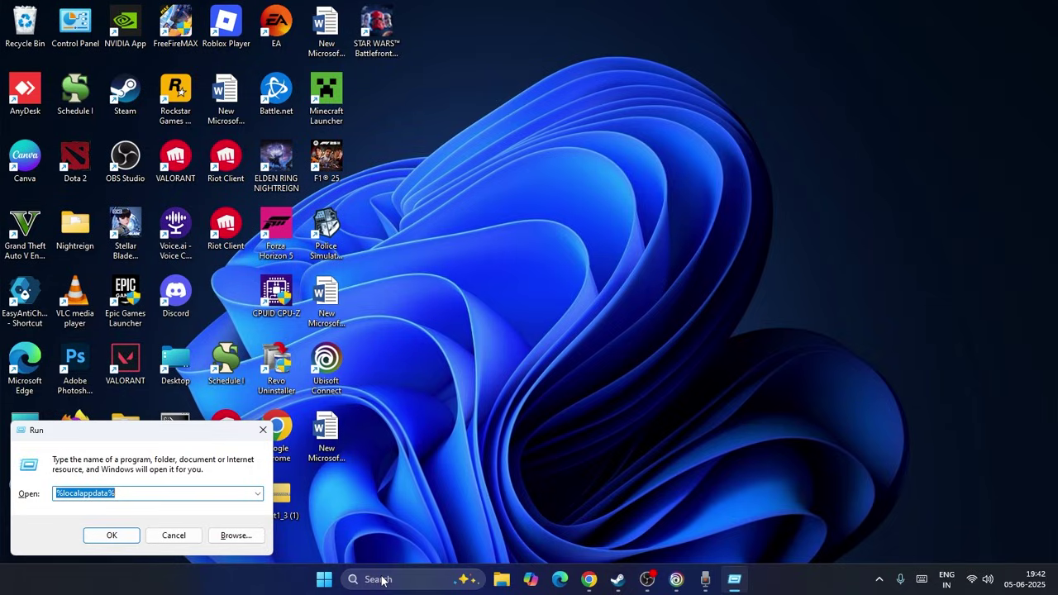
pyautogui.press('Return')
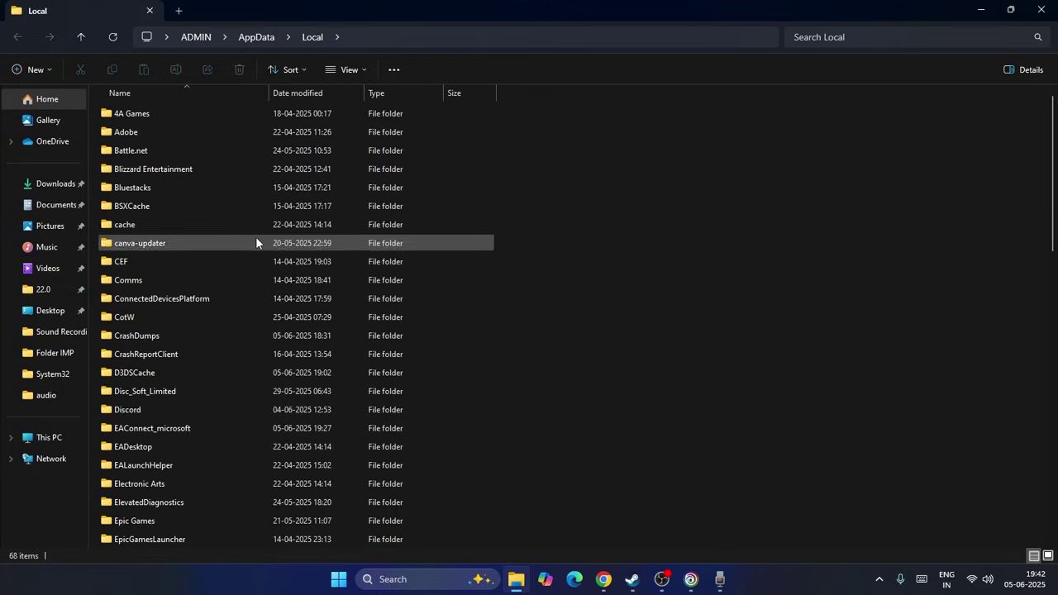
# Open the Ubisoft Game Launcher folder in AppData › Local
pyautogui.scroll(-4, 236, 222)
pyautogui.scroll(-9, 236, 221)
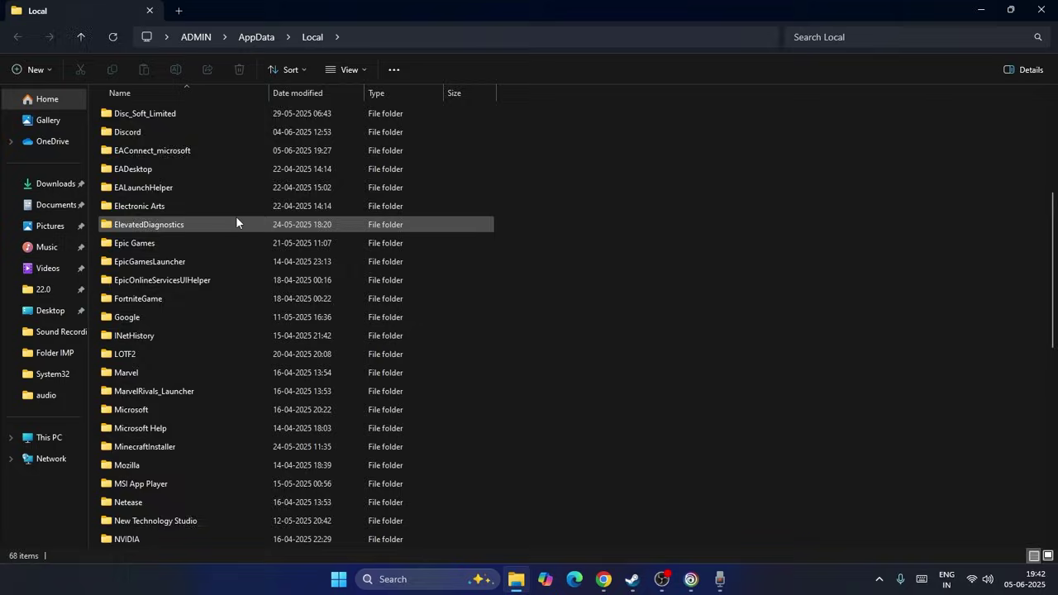
pyautogui.scroll(-1, 236, 221)
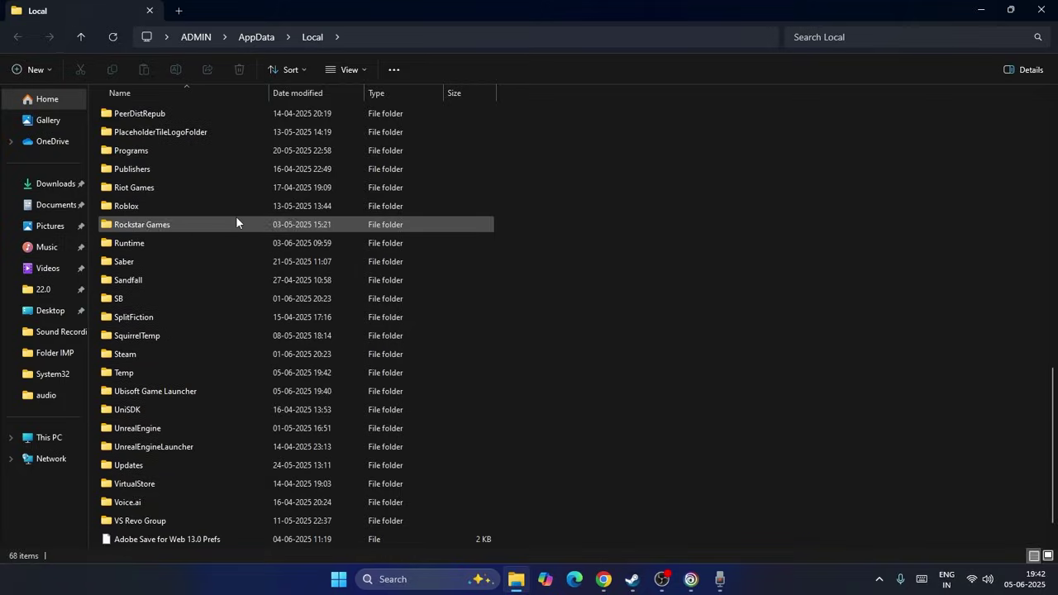
pyautogui.doubleClick(180, 393)
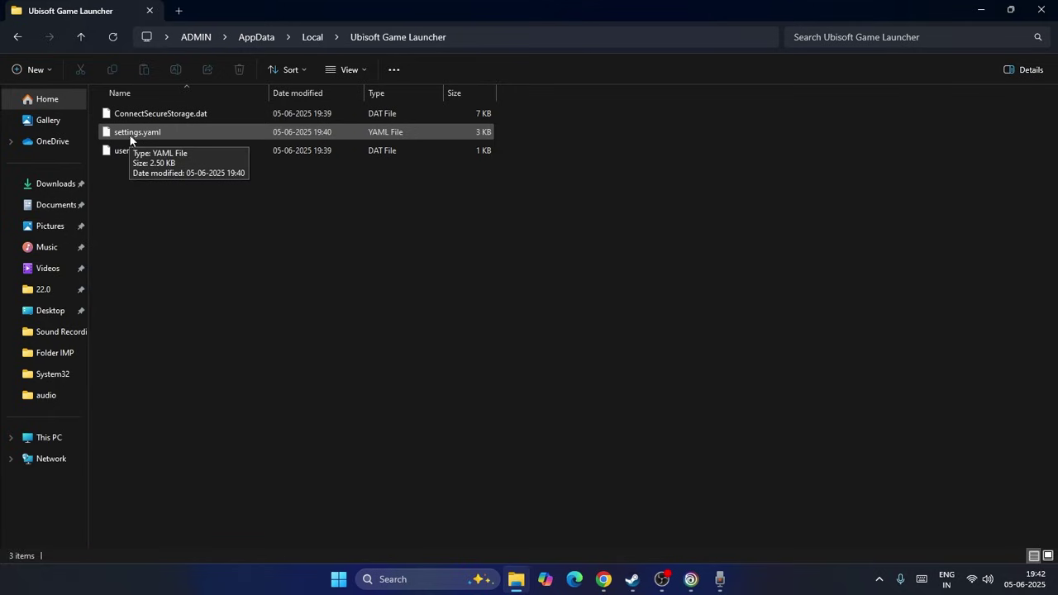
# Open settings.yaml with Notepad, always using Notepad for this file type
pyautogui.click(153, 138)
pyautogui.rightClick(162, 134)
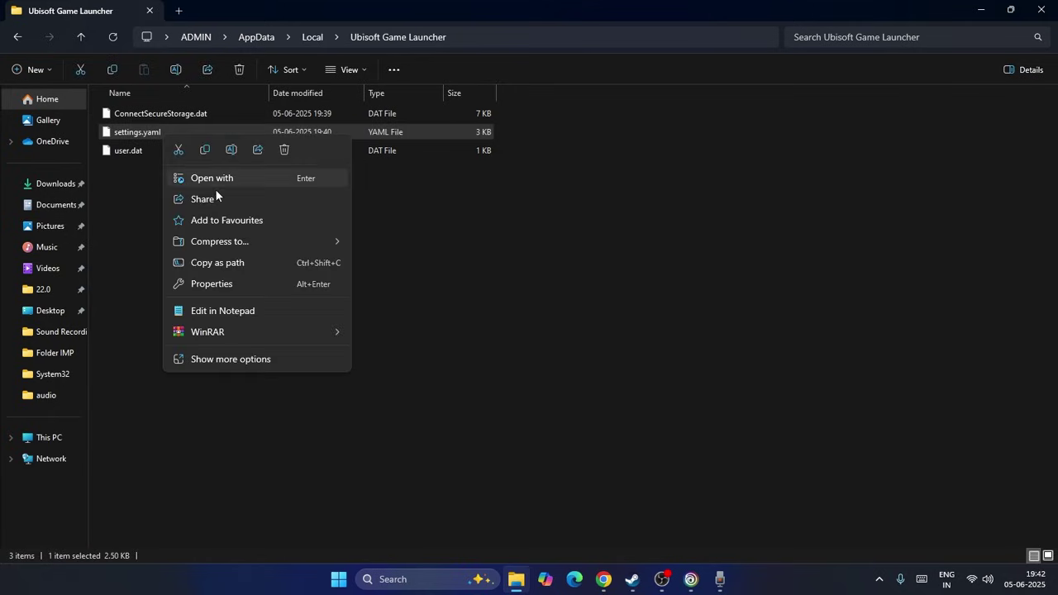
pyautogui.click(313, 178)
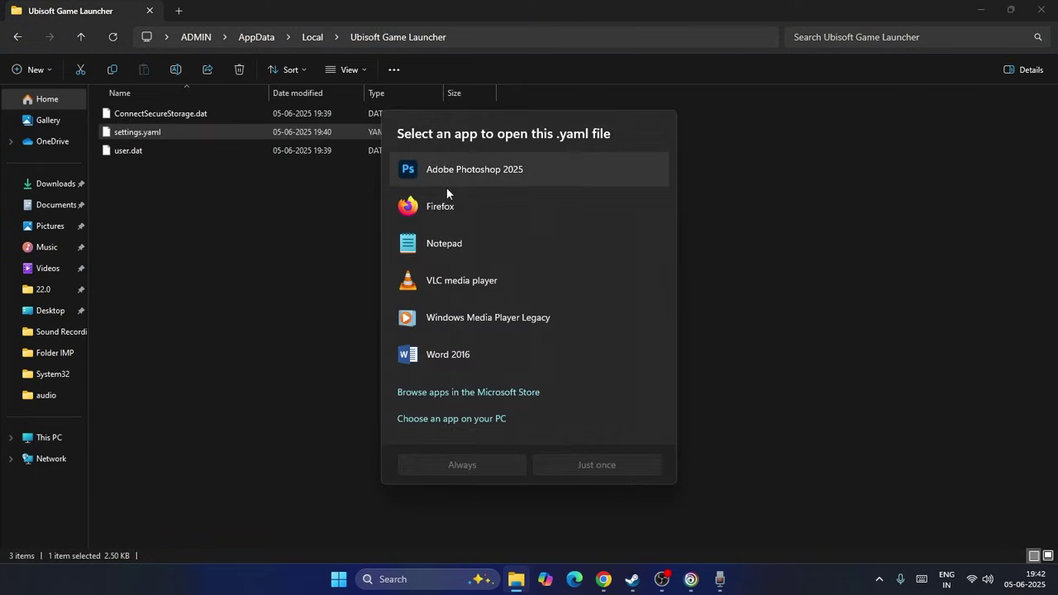
pyautogui.click(446, 248)
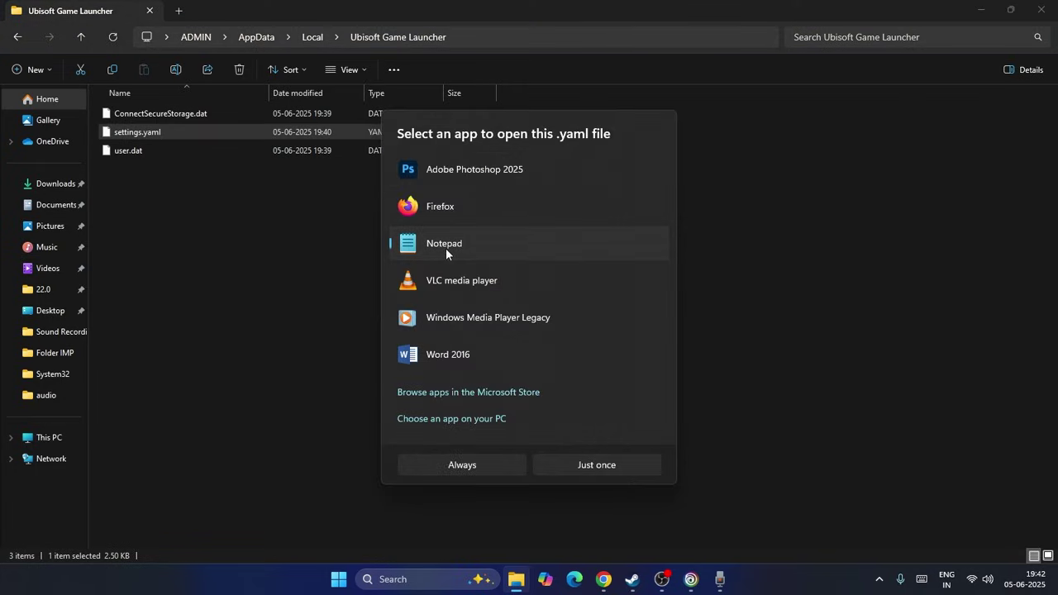
pyautogui.click(502, 467)
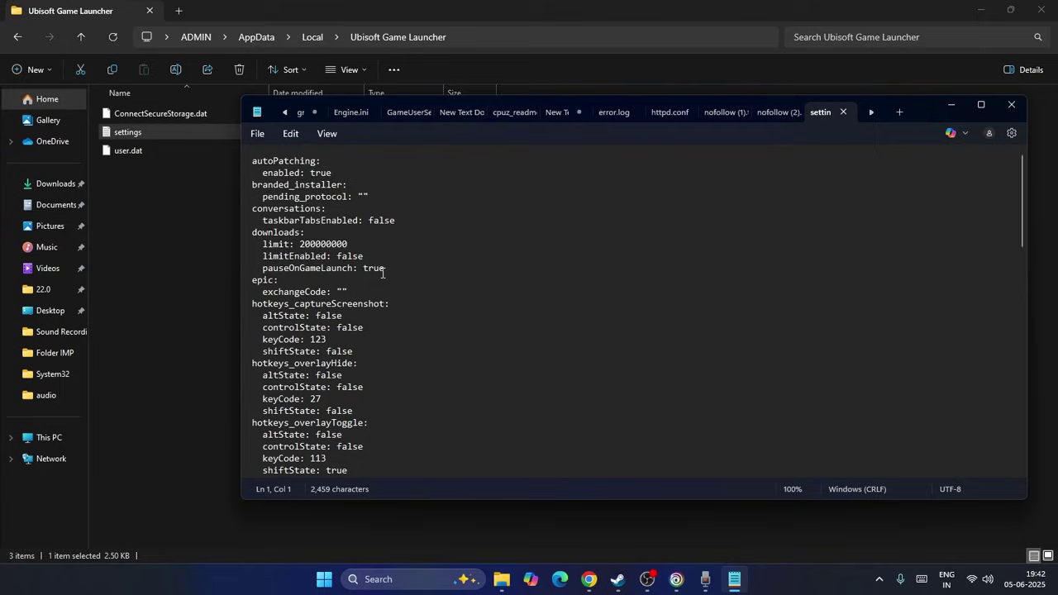
# Change the user section's 'offline: false' to 'offline: true' and save settings.yaml
pyautogui.scroll(-5, 384, 274)
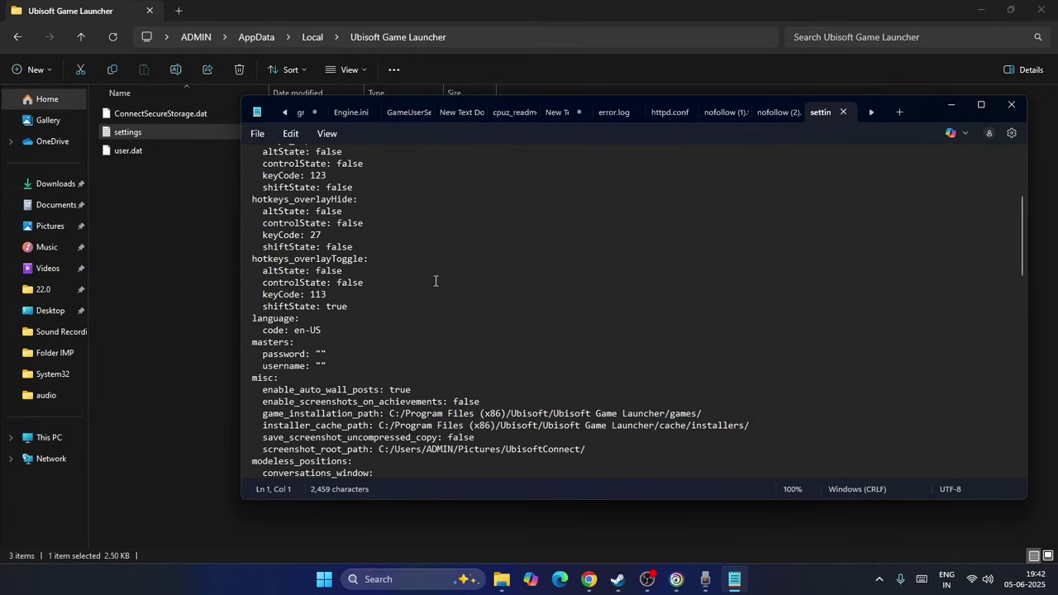
pyautogui.scroll(-20, 435, 281)
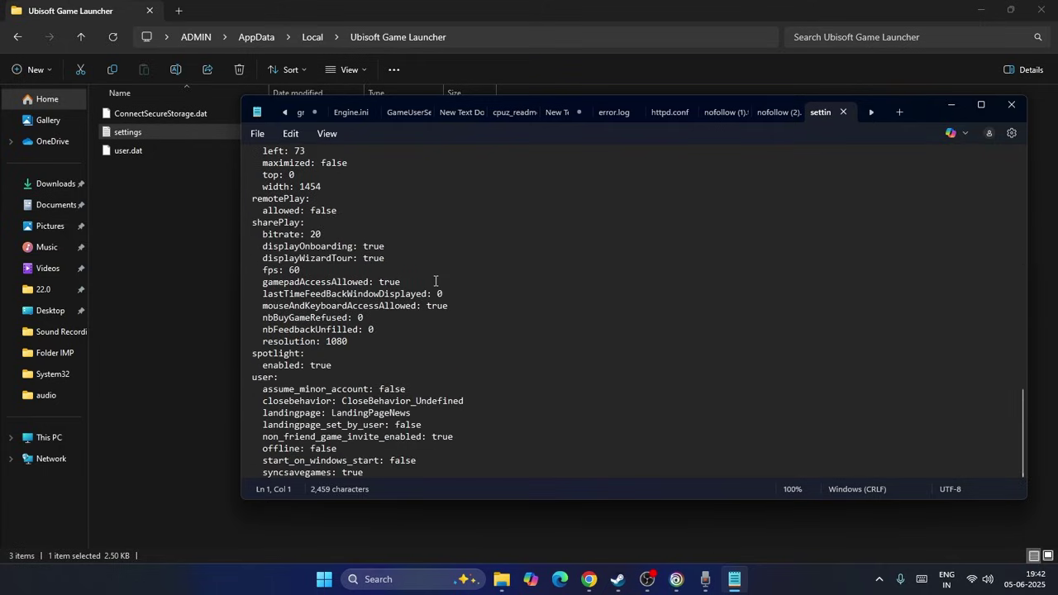
pyautogui.click(341, 450)
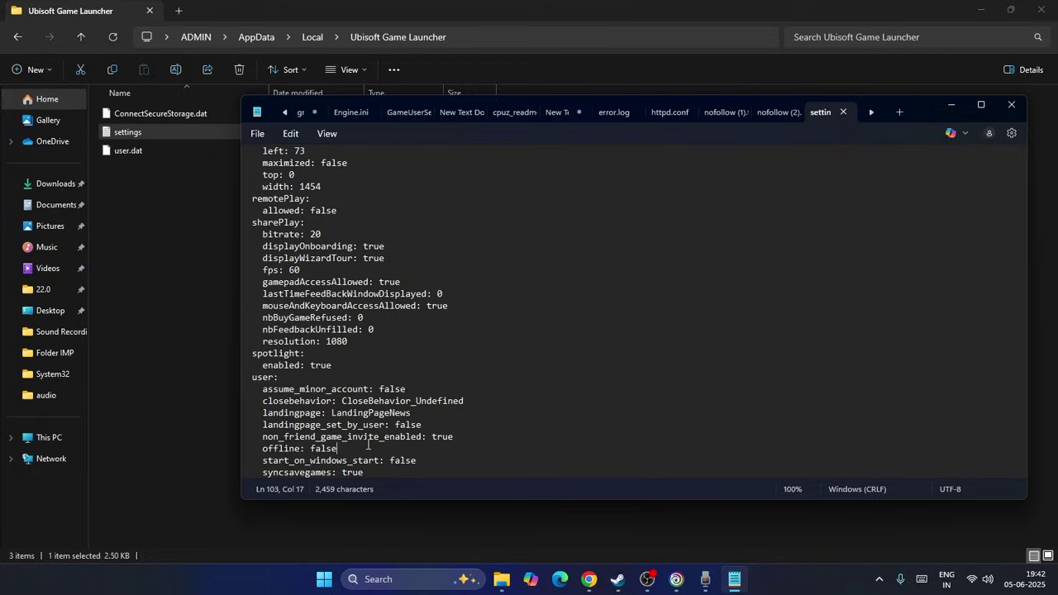
pyautogui.press('BackSpace')
pyautogui.click(257, 133)
pyautogui.click(276, 250)
pyautogui.click(1011, 105)
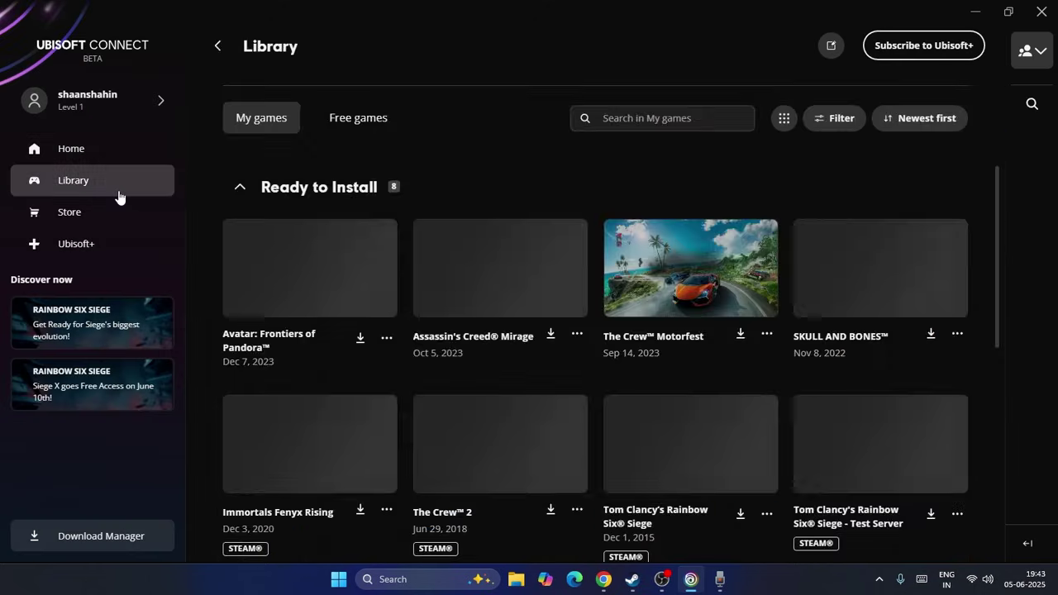
pyautogui.click(977, 12)
pyautogui.click(453, 579)
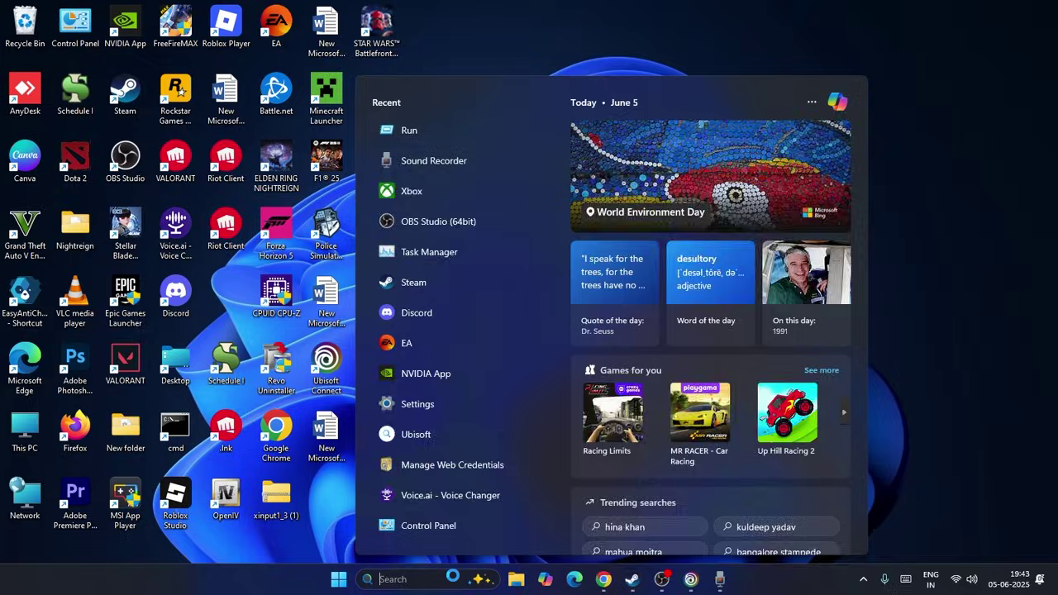
pyautogui.write('run')
pyautogui.press('Return')
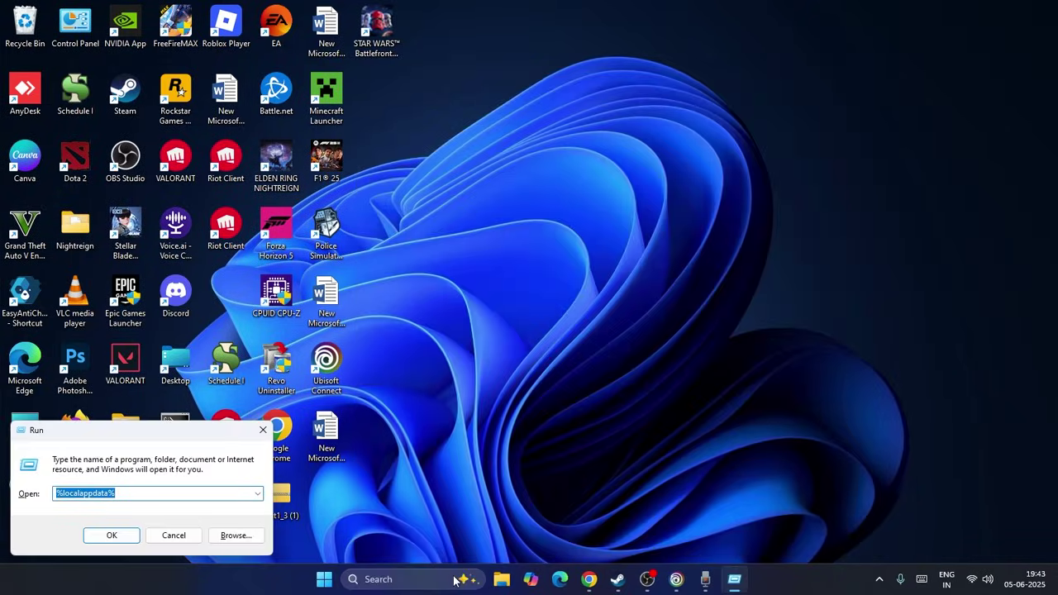
pyautogui.press('Return')
pyautogui.scroll(-6, 202, 308)
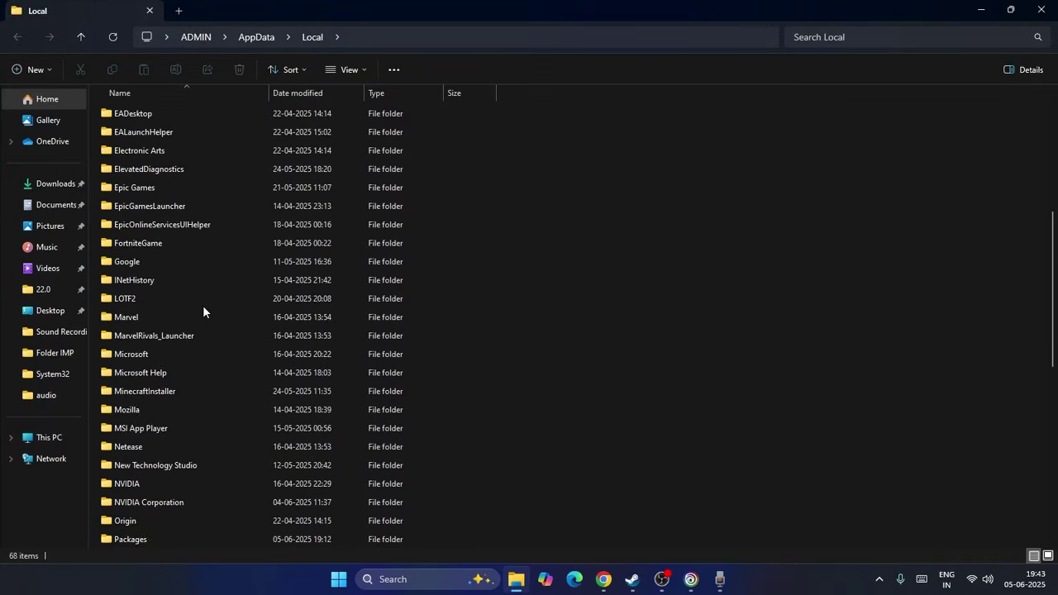
pyautogui.scroll(-5, 203, 311)
pyautogui.scroll(-4, 212, 319)
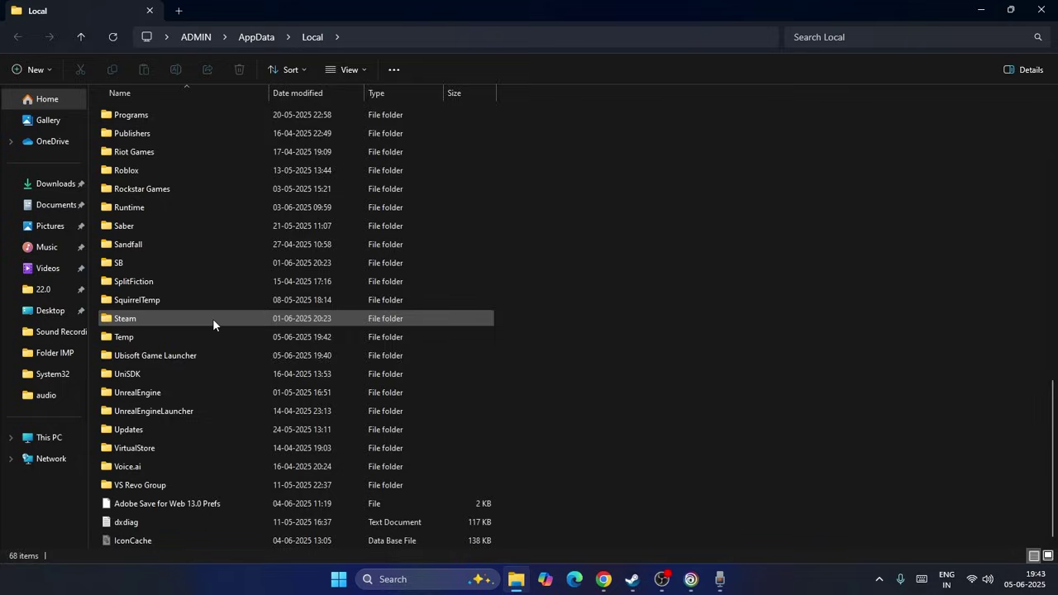
pyautogui.doubleClick(165, 358)
pyautogui.click(130, 139)
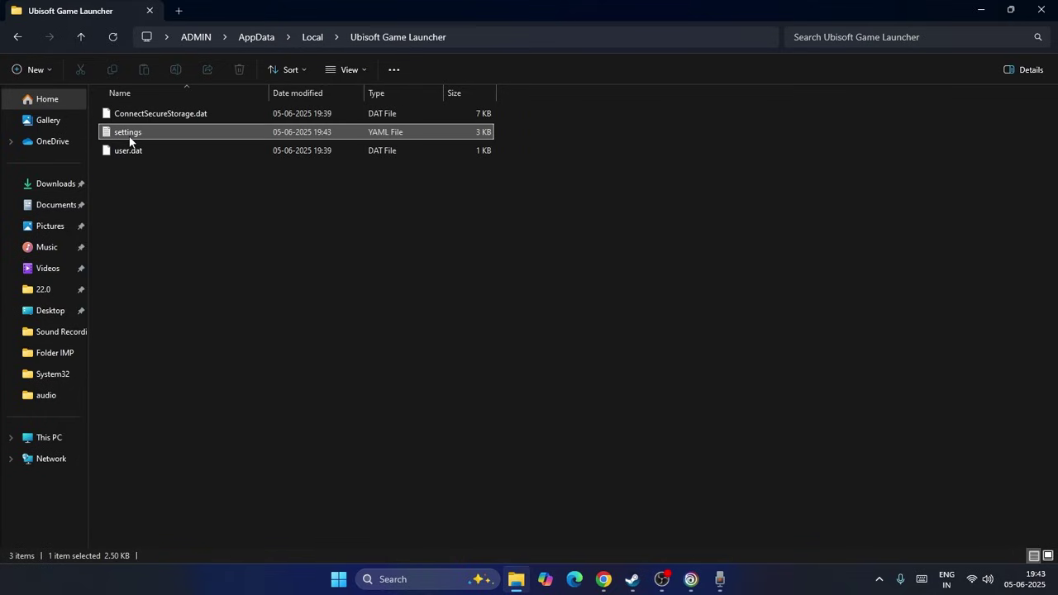
pyautogui.doubleClick(129, 137)
# Change offline from true to false, save settings.yaml, and close Notepad and File Explorer
pyautogui.scroll(-1, 352, 406)
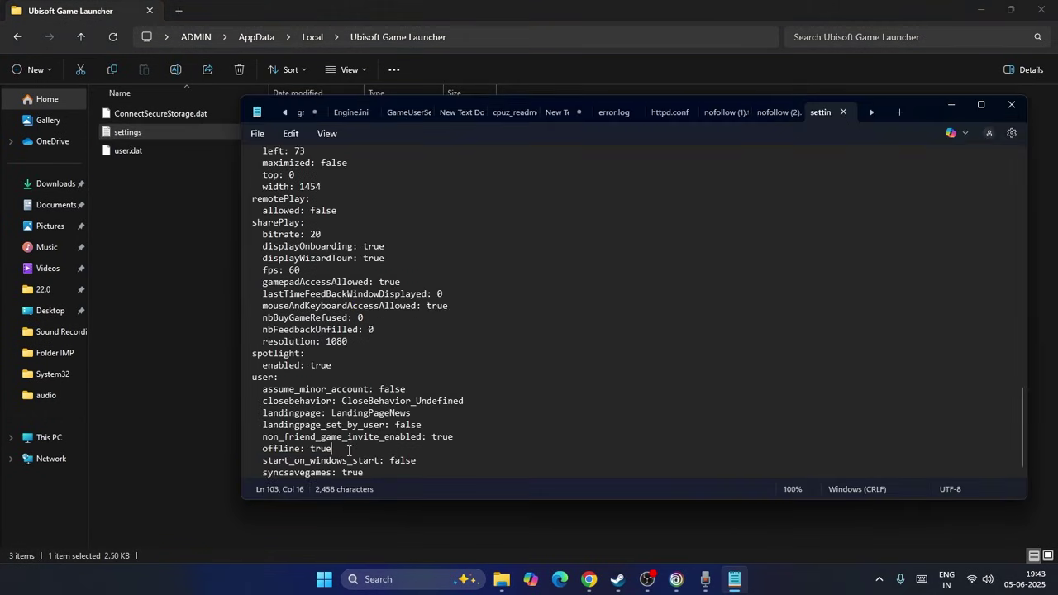
pyautogui.press('BackSpace')
pyautogui.press('BackSpace')
pyautogui.write('e')
pyautogui.click(257, 133)
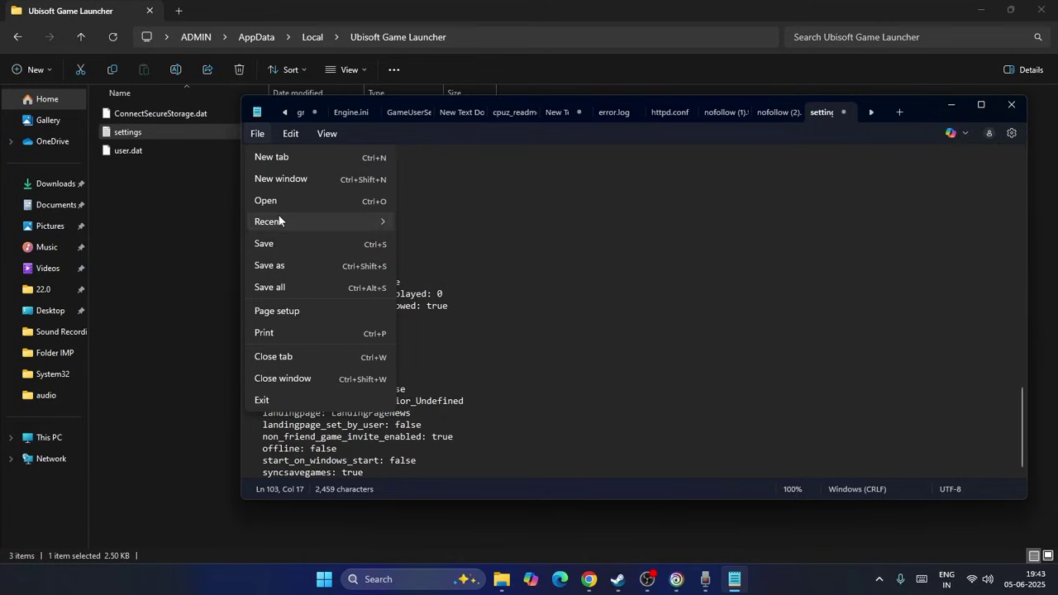
pyautogui.click(289, 240)
pyautogui.click(1011, 104)
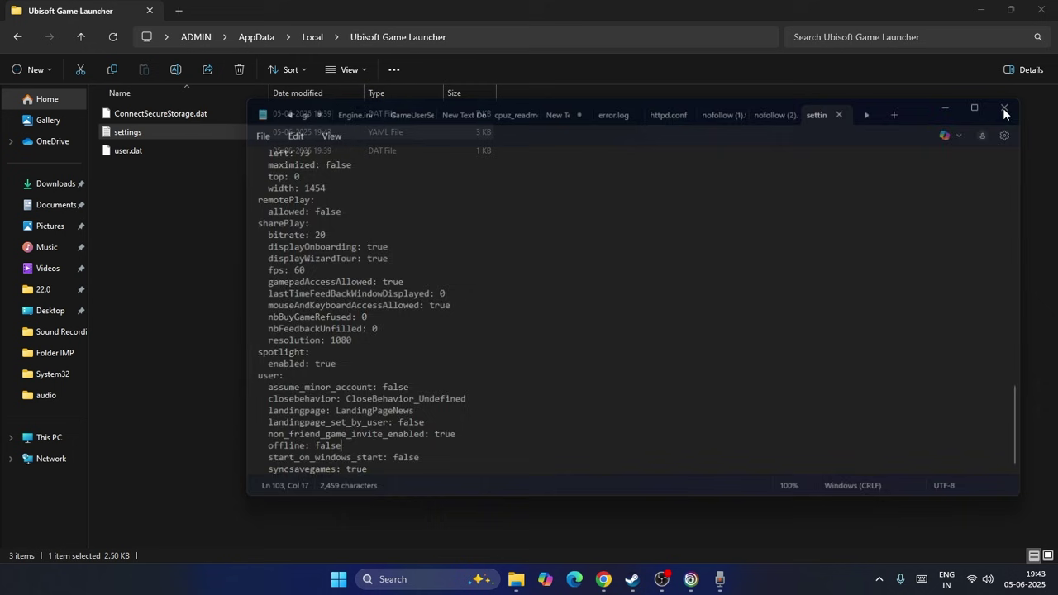
pyautogui.click(1041, 10)
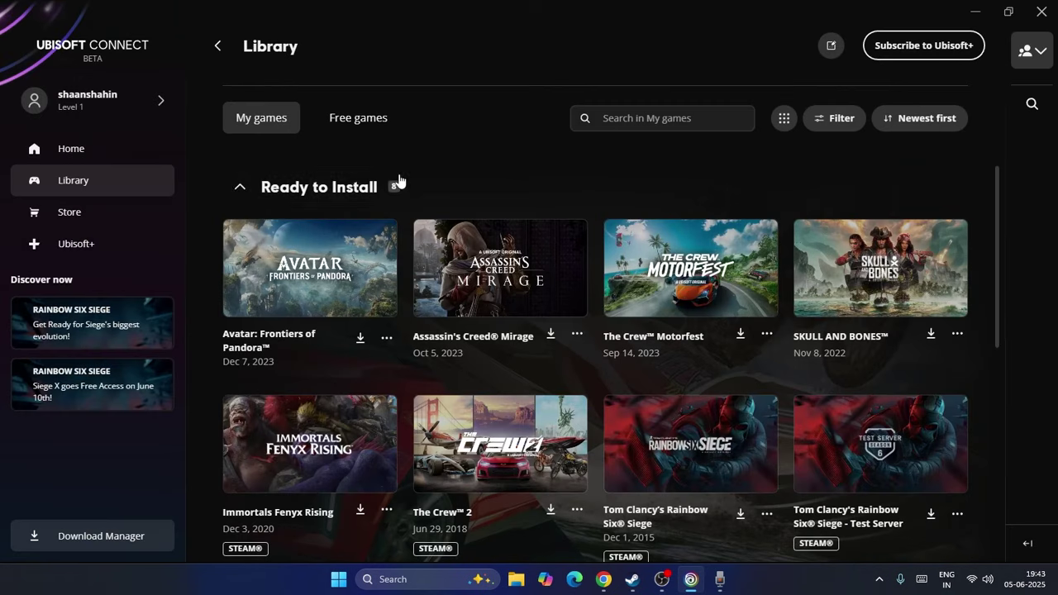